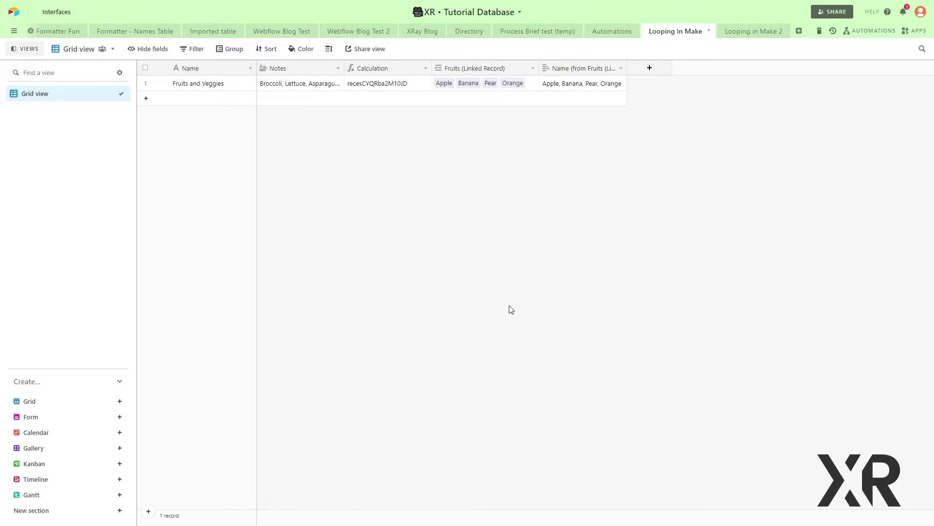
Step: Expand row 1's linked Fruits cell in Looping in Make to inspect it, then close it
{"action": "left_click", "coordinate": [484, 81]}
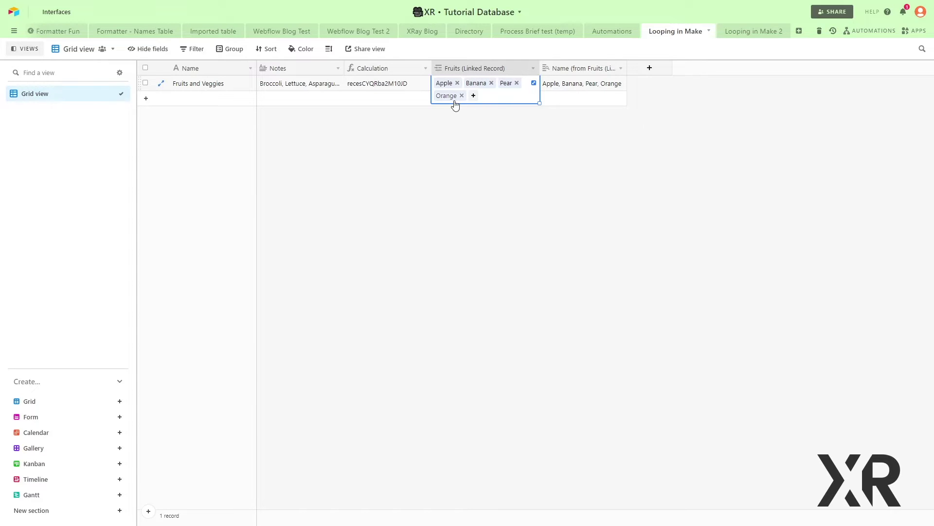
{"action": "left_click", "coordinate": [498, 140]}
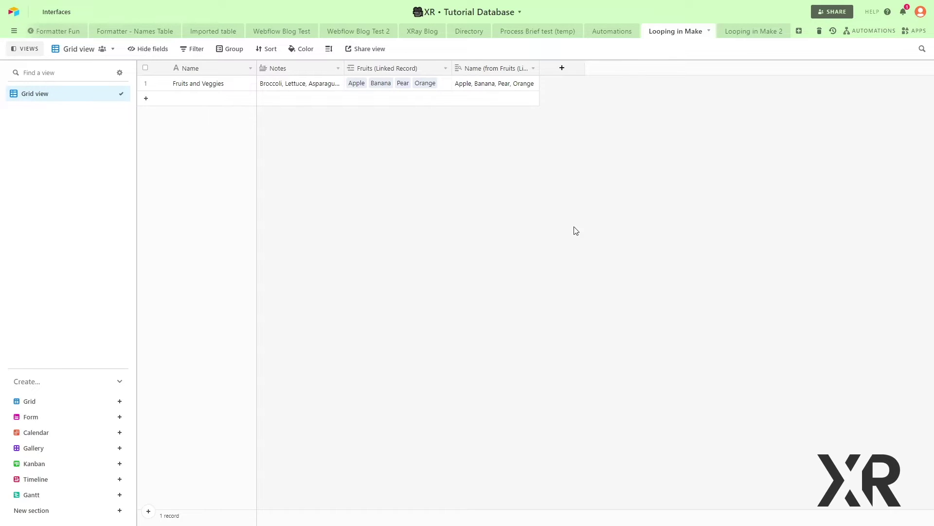
Step: Add a formula field named 'Record ID' using RECORD_ID()
{"action": "left_click", "coordinate": [560, 69]}
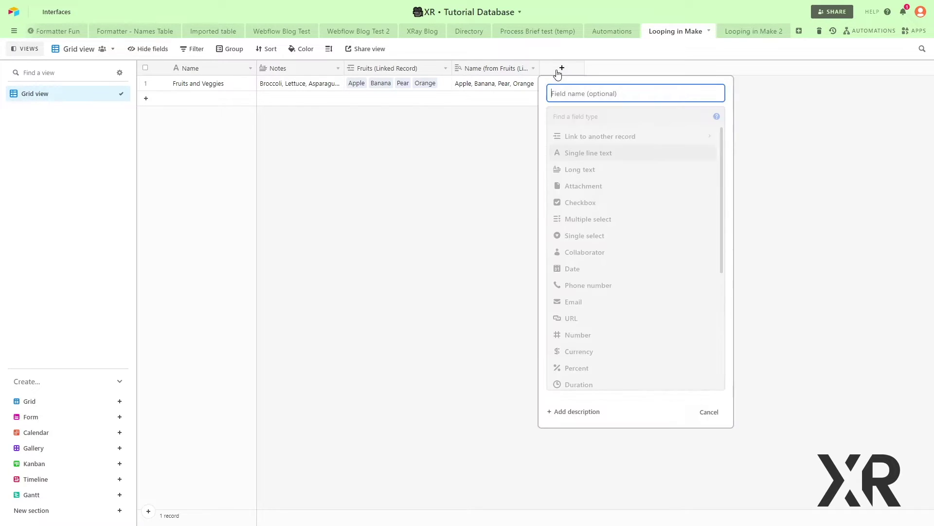
{"action": "scroll", "coordinate": [609, 187], "scroll_direction": "down", "scroll_amount": 3}
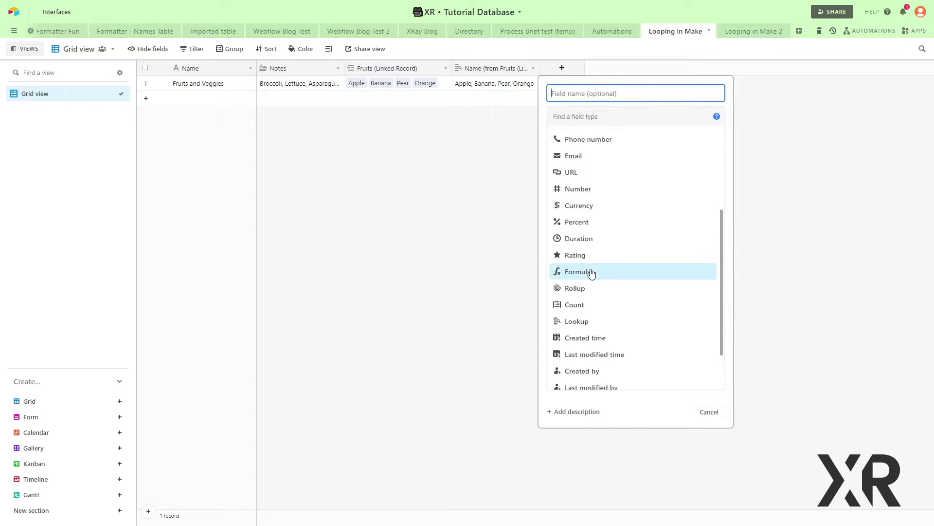
{"action": "left_click", "coordinate": [591, 271]}
{"action": "left_click", "coordinate": [598, 180]}
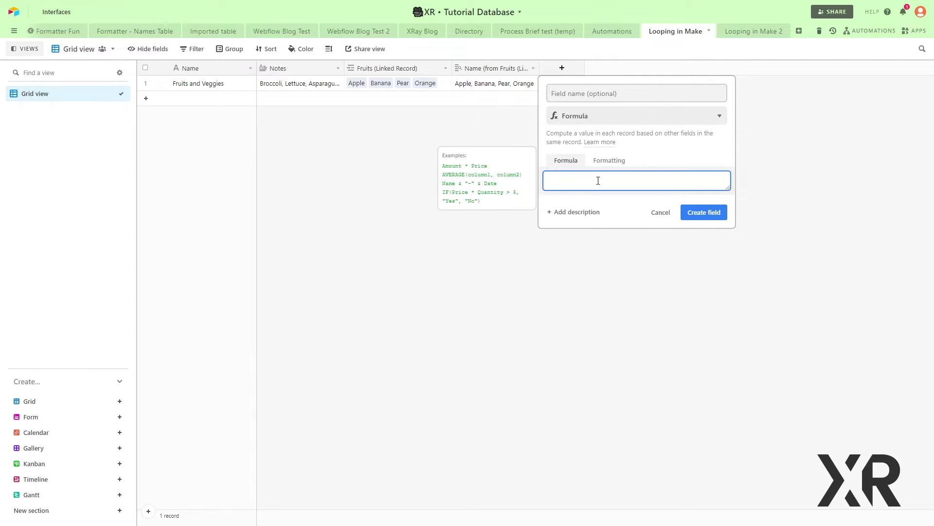
{"action": "type", "text": "record"}
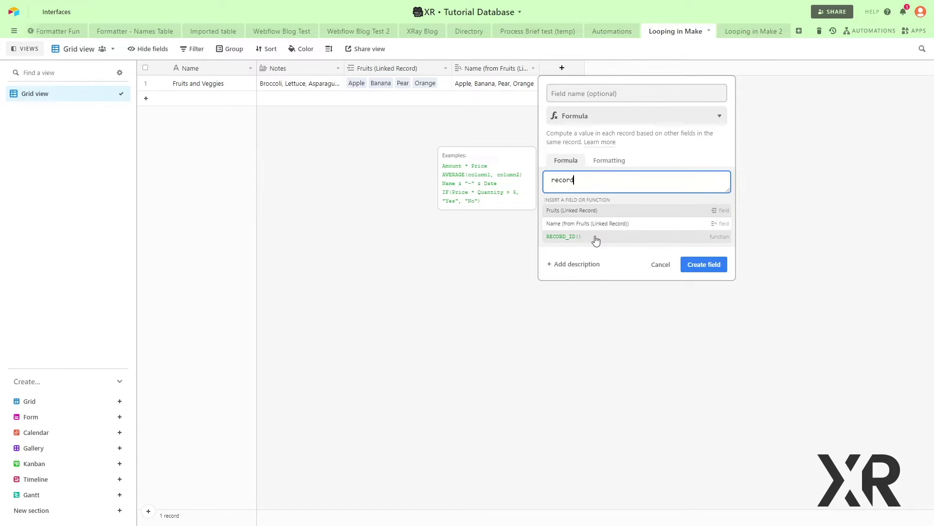
{"action": "left_click", "coordinate": [596, 238]}
{"action": "left_click", "coordinate": [604, 94]}
{"action": "type", "text": "Re"}
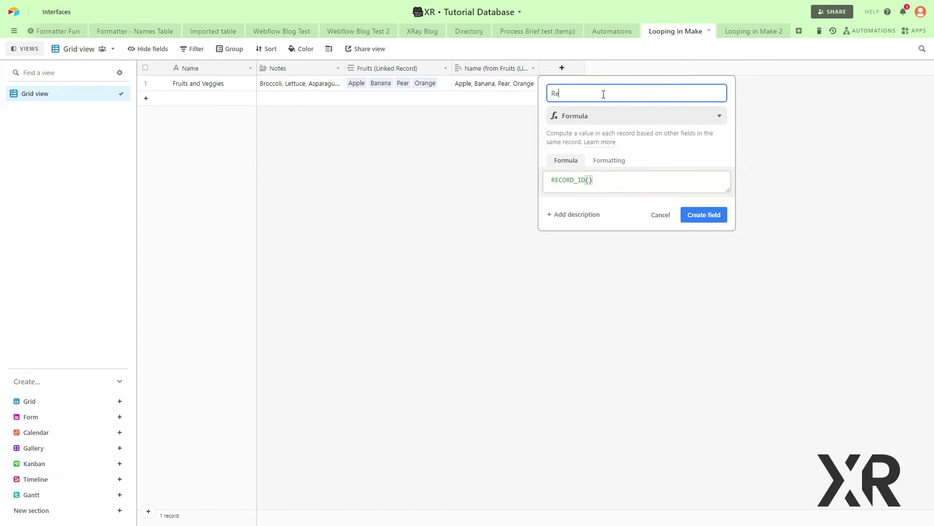
{"action": "type", "text": "cord ID"}
{"action": "left_click", "coordinate": [708, 215]}
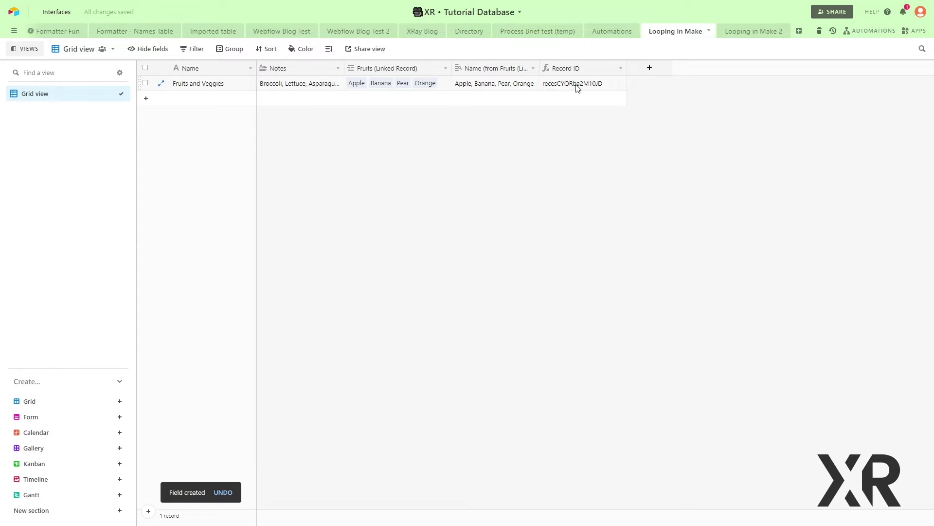
Step: Expand row 1's Record ID cell and select the full ID for copying
{"action": "left_click", "coordinate": [579, 85]}
{"action": "left_click", "coordinate": [620, 84]}
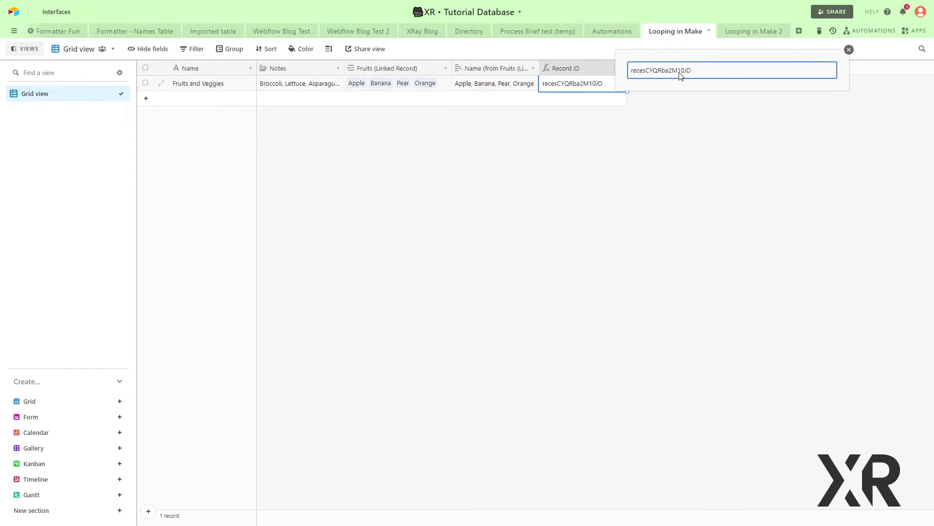
{"action": "double_click", "coordinate": [680, 73]}
{"action": "key", "text": "ctrl+c"}
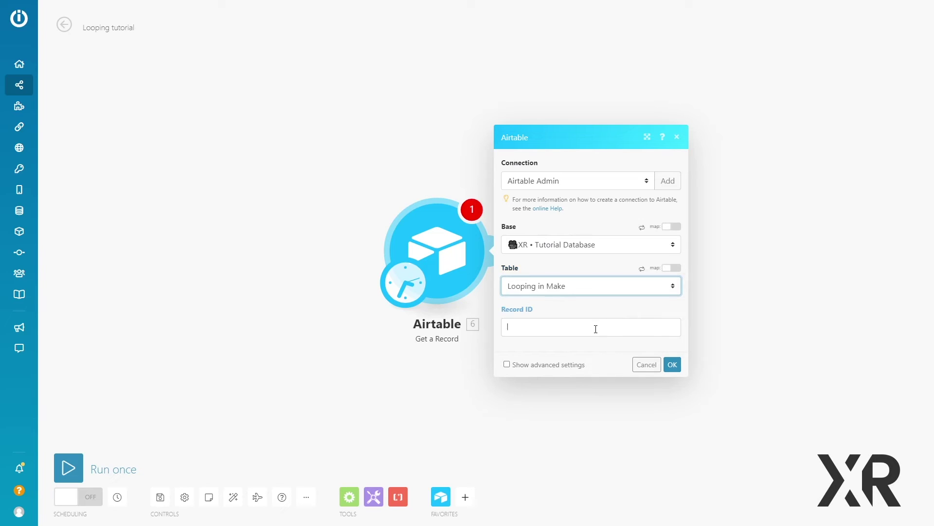
Step: Paste the copied record ID into the Get a Record module's Record ID field and save
{"action": "left_click", "coordinate": [591, 326]}
{"action": "key", "text": "ctrl+v"}
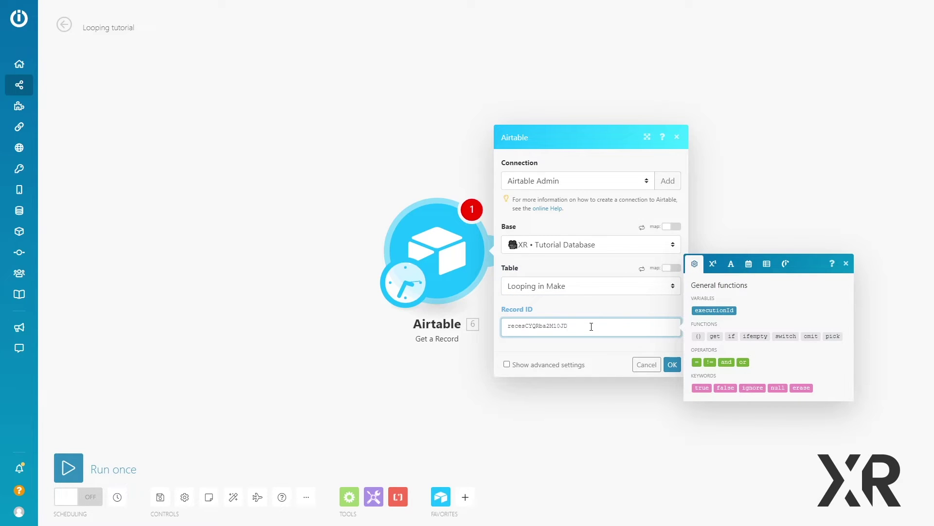
{"action": "left_click", "coordinate": [669, 364]}
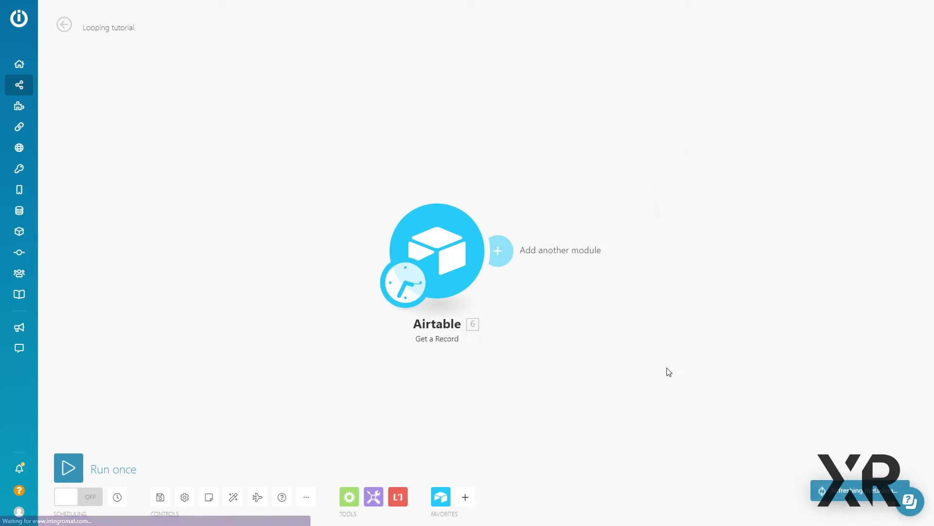
Step: Run only the Airtable module and inspect the returned bundle
{"action": "right_click", "coordinate": [451, 258]}
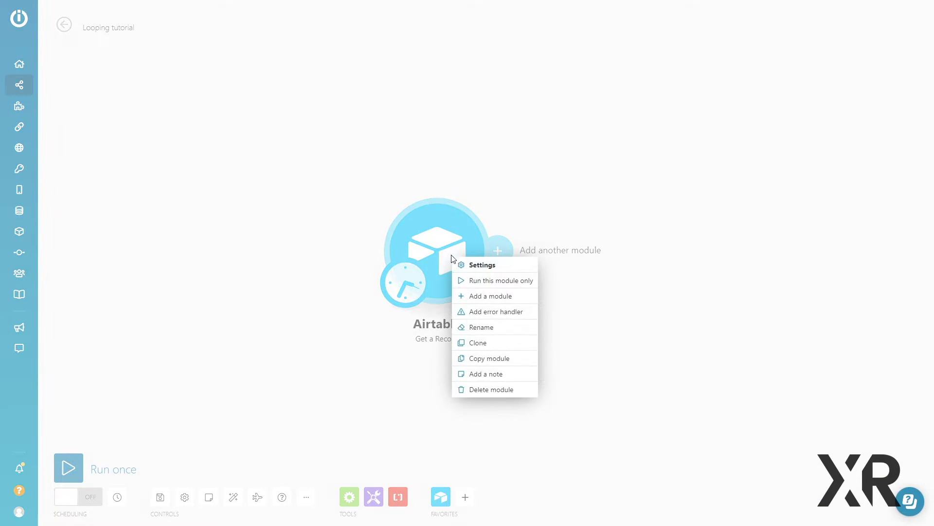
{"action": "left_click", "coordinate": [467, 278]}
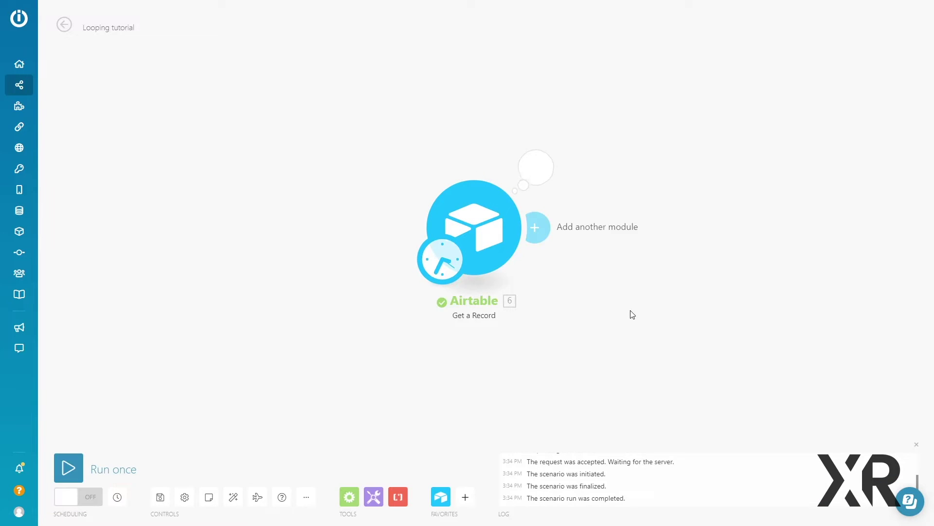
{"action": "left_click", "coordinate": [536, 168]}
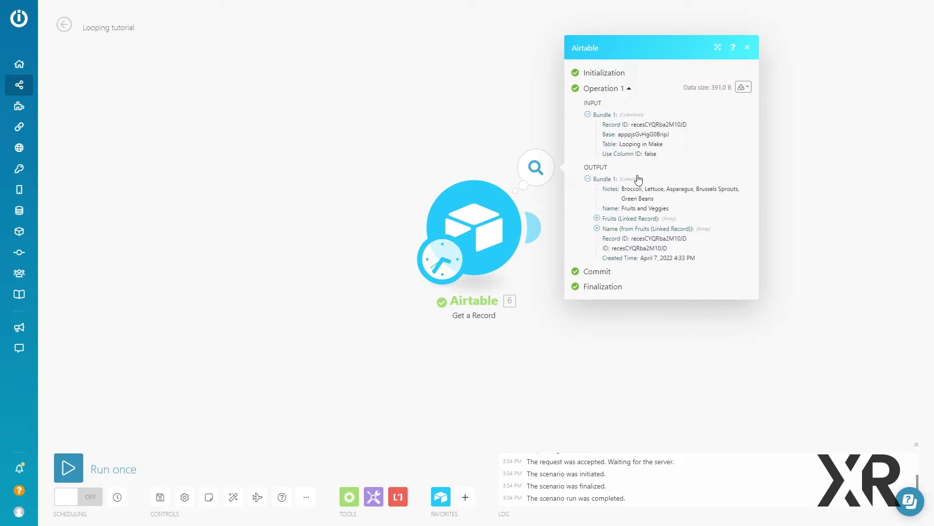
{"action": "left_click", "coordinate": [781, 223]}
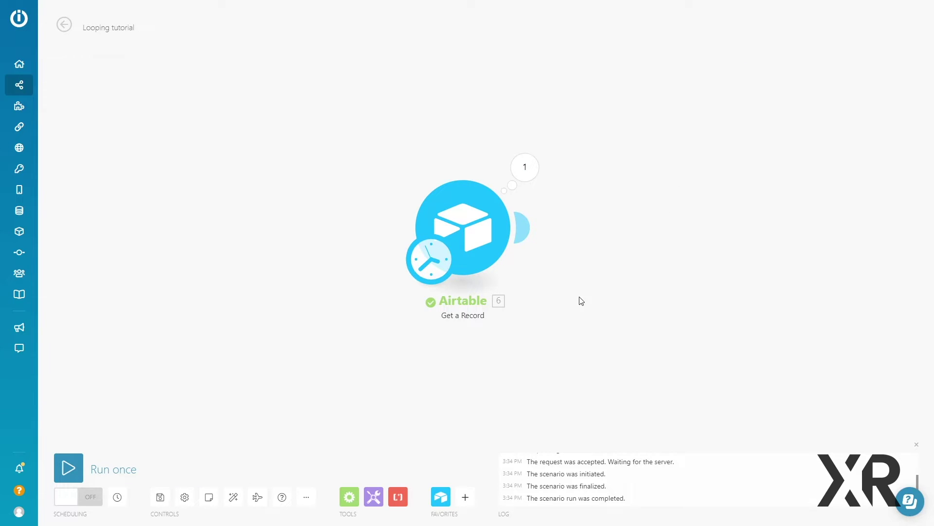
Step: Connect an Iterator after Airtable with Array mapped to Name (from Fruits (Linked Record))[]
{"action": "left_click", "coordinate": [354, 508]}
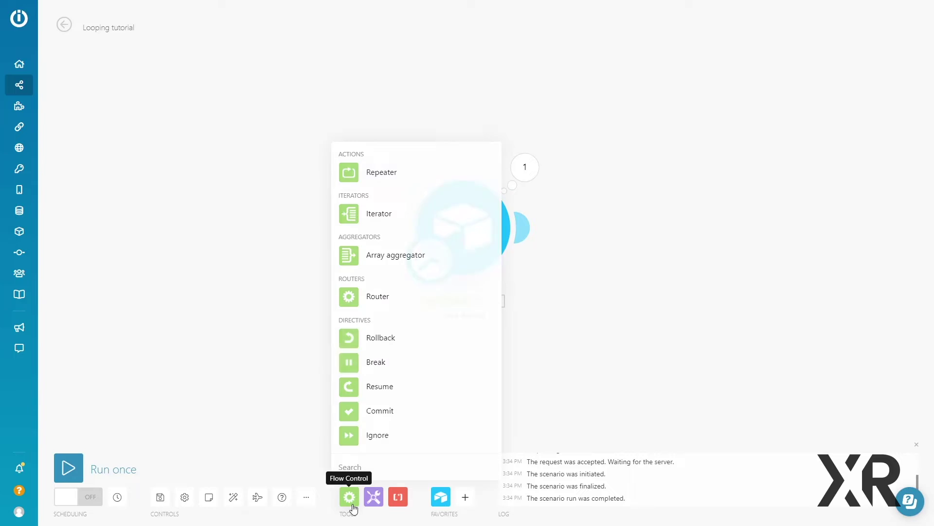
{"action": "left_click", "coordinate": [411, 219]}
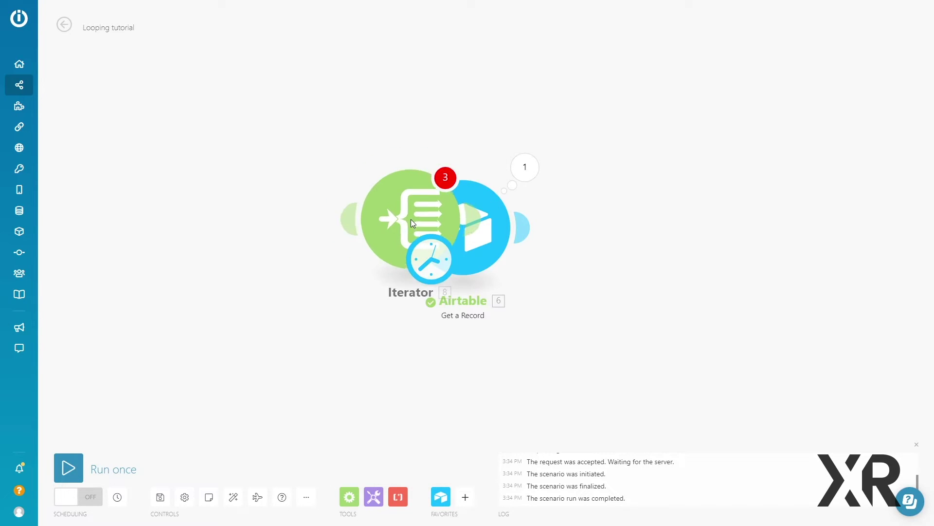
{"action": "left_click_drag", "start_coordinate": [410, 219], "coordinate": [666, 226]}
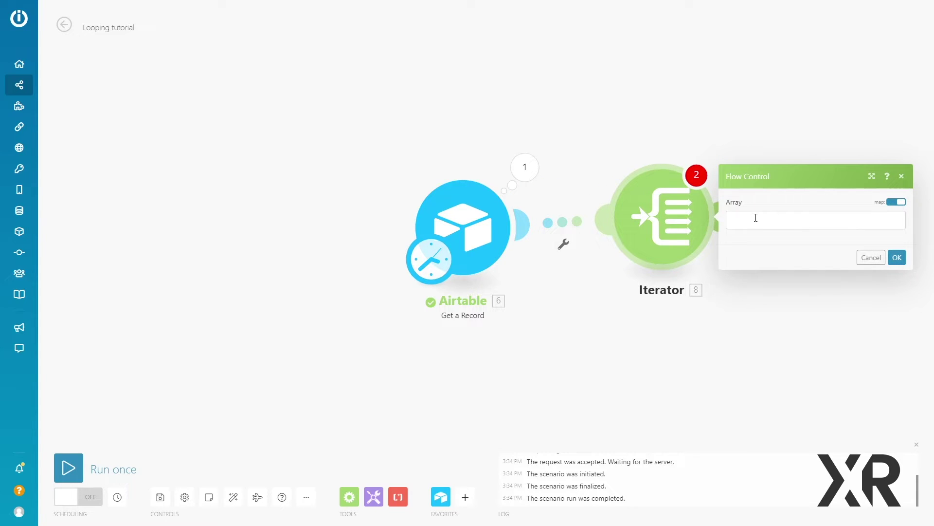
{"action": "left_click", "coordinate": [756, 217]}
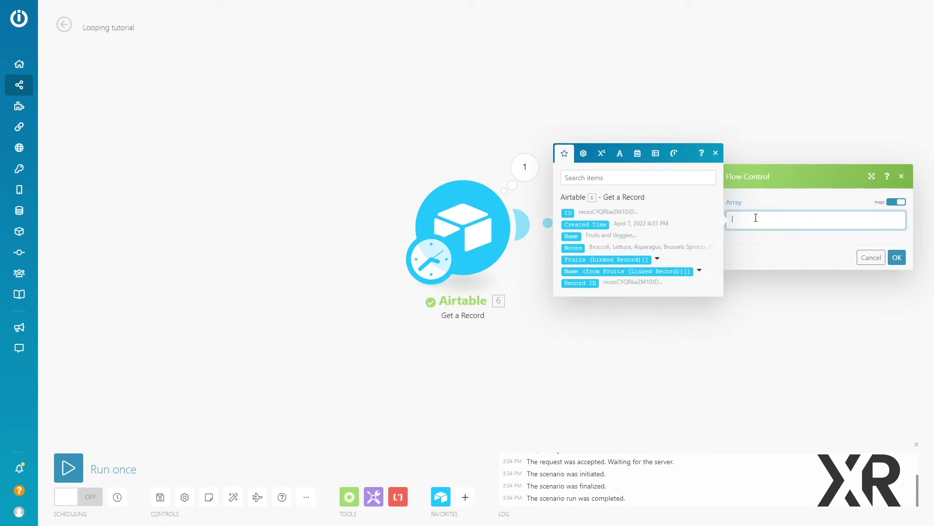
{"action": "left_click", "coordinate": [625, 272]}
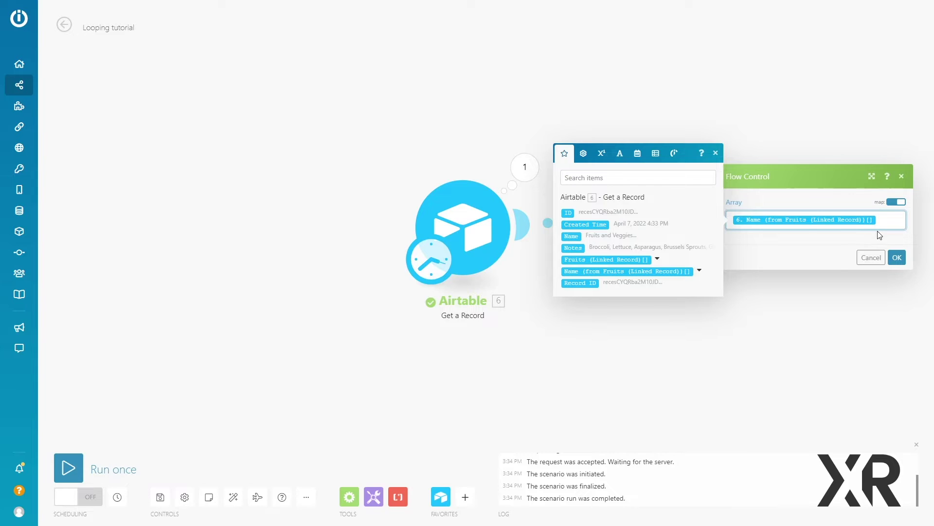
{"action": "left_click", "coordinate": [897, 263]}
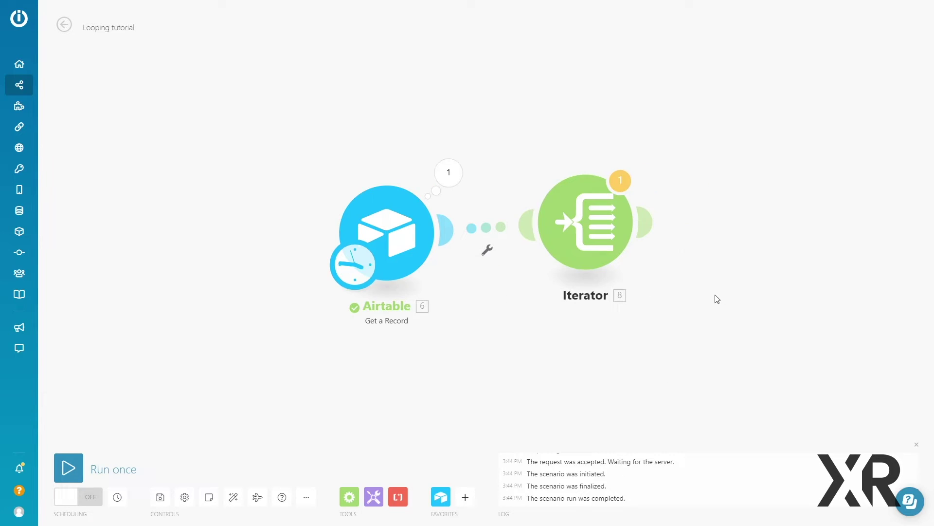
Step: Replace the Iterator's array with split() of the Veggies text, using a comma separator
{"action": "left_click", "coordinate": [600, 238]}
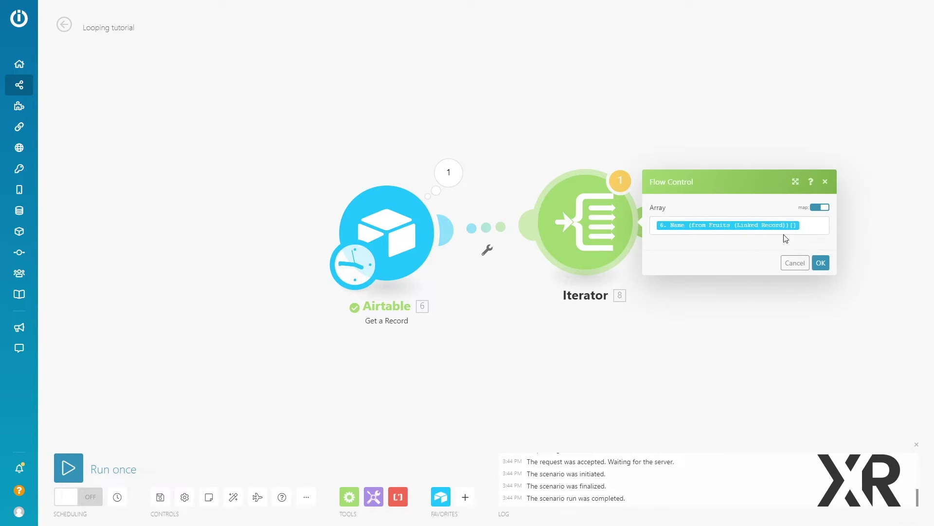
{"action": "left_click", "coordinate": [815, 226]}
{"action": "key", "text": "BackSpace"}
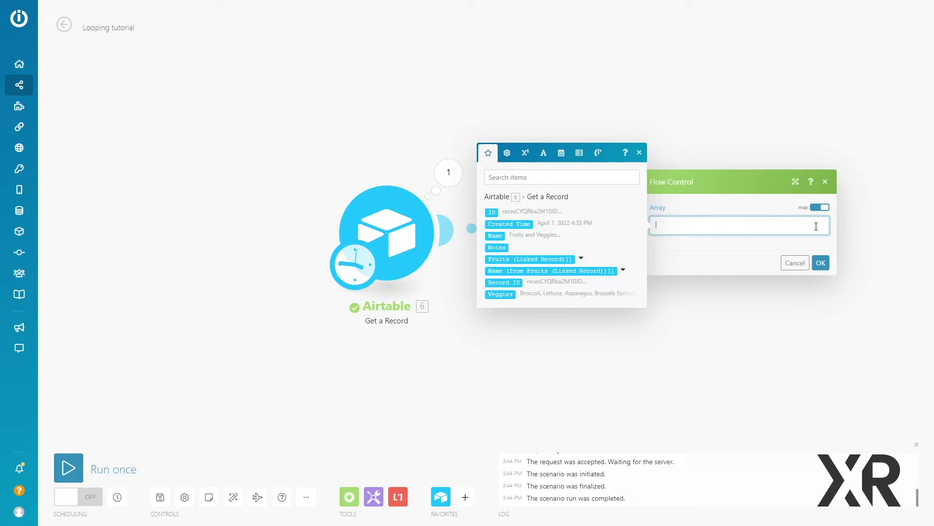
{"action": "left_click", "coordinate": [501, 294]}
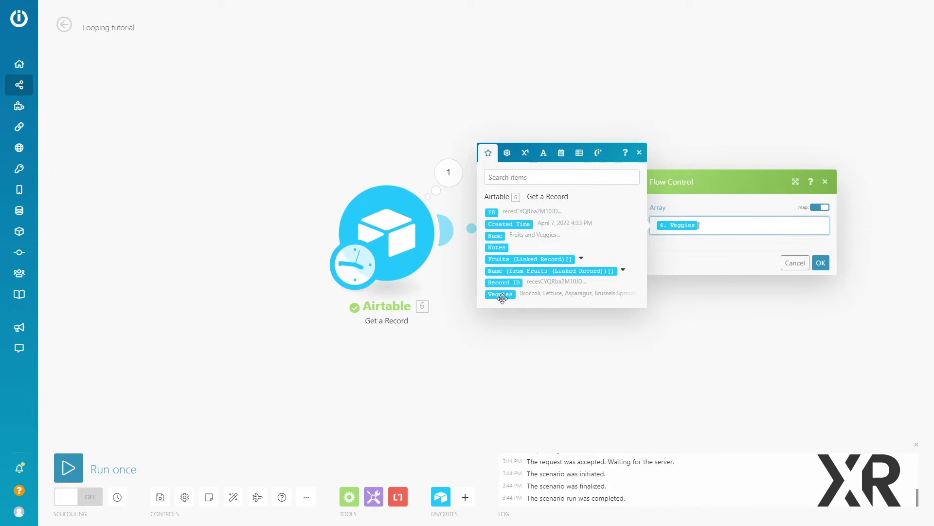
{"action": "left_click", "coordinate": [542, 153]}
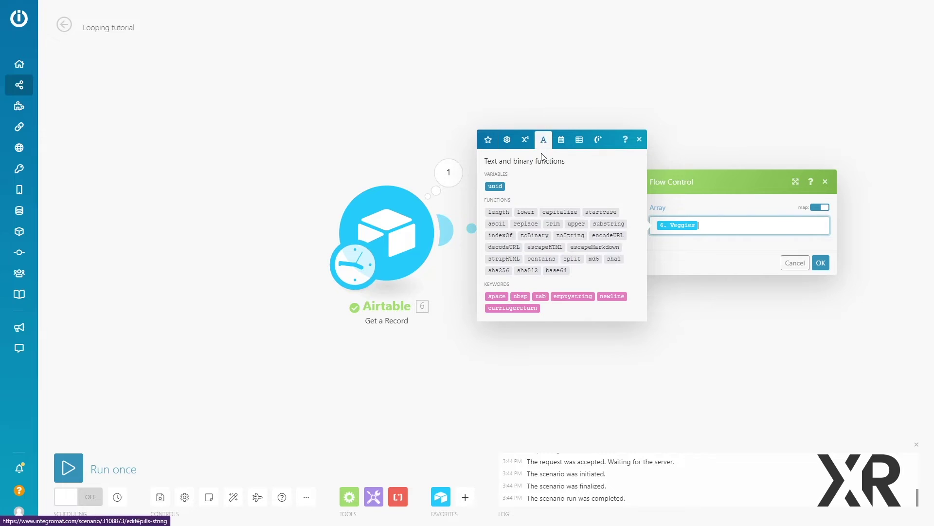
{"action": "left_click", "coordinate": [575, 261]}
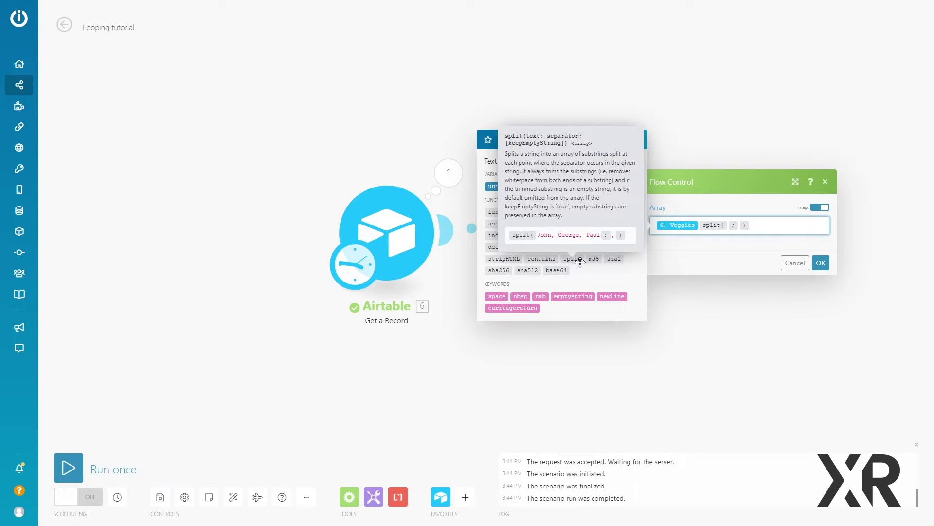
{"action": "left_click_drag", "start_coordinate": [677, 225], "coordinate": [735, 227]}
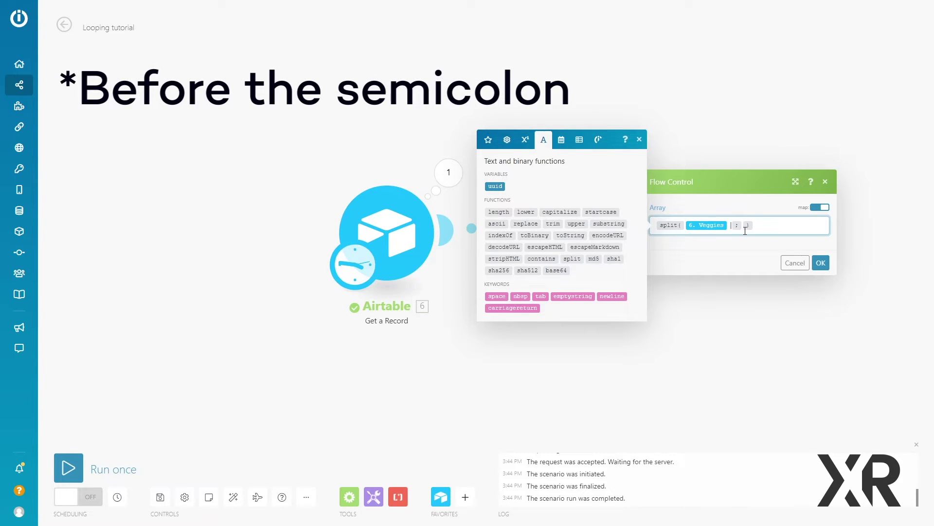
{"action": "key", "text": "BackSpace"}
{"action": "left_click", "coordinate": [745, 231]}
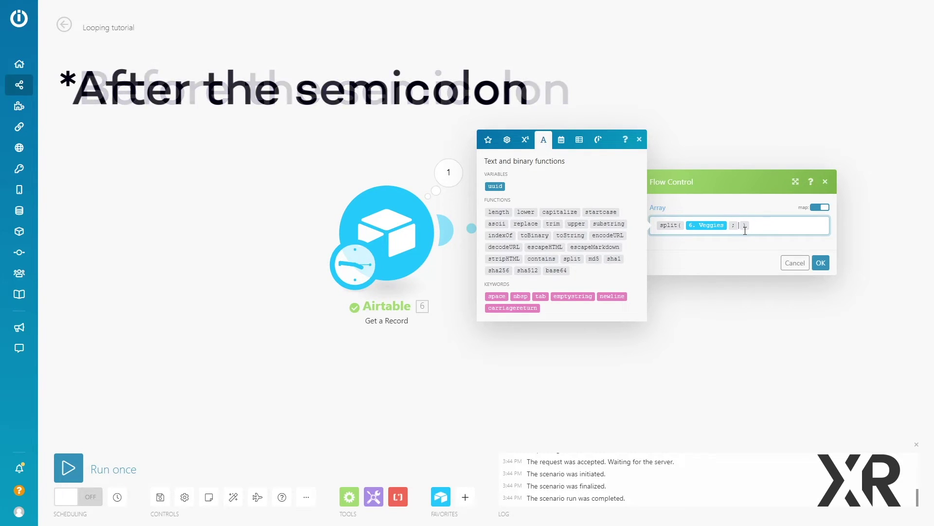
{"action": "type", "text": ","}
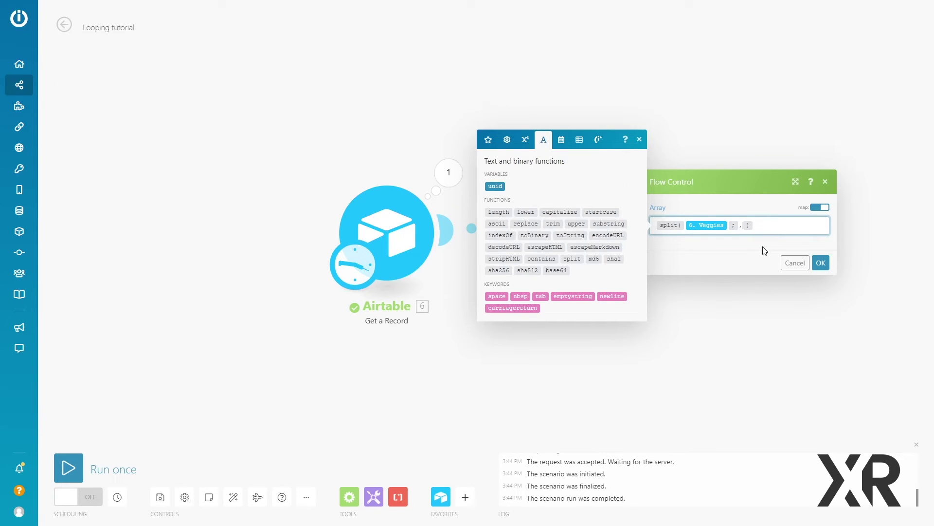
Step: Swap the Iterator's split() expression back to Name (from Fruits (Linked Record))[] and save
{"action": "left_click", "coordinate": [821, 263]}
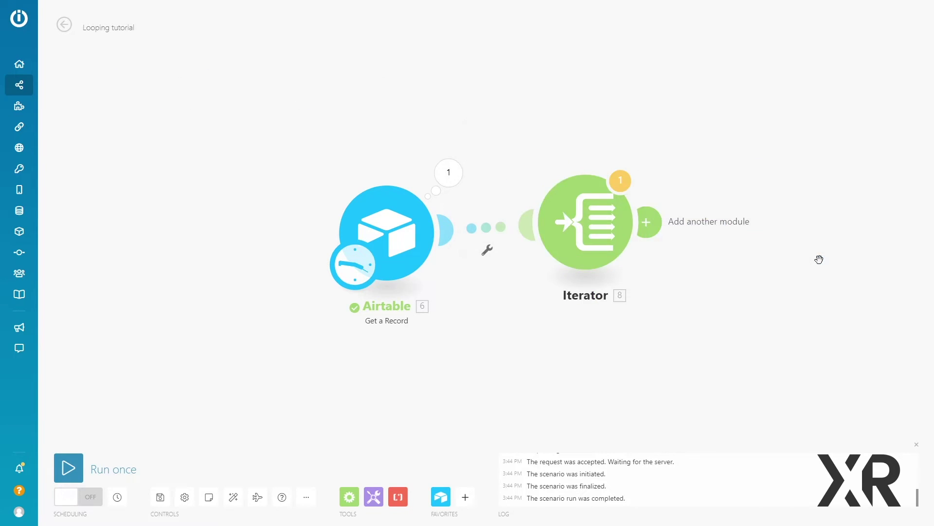
{"action": "left_click", "coordinate": [586, 227]}
{"action": "left_click", "coordinate": [781, 229]}
{"action": "key", "text": "ctrl+a"}
{"action": "key", "text": "BackSpace"}
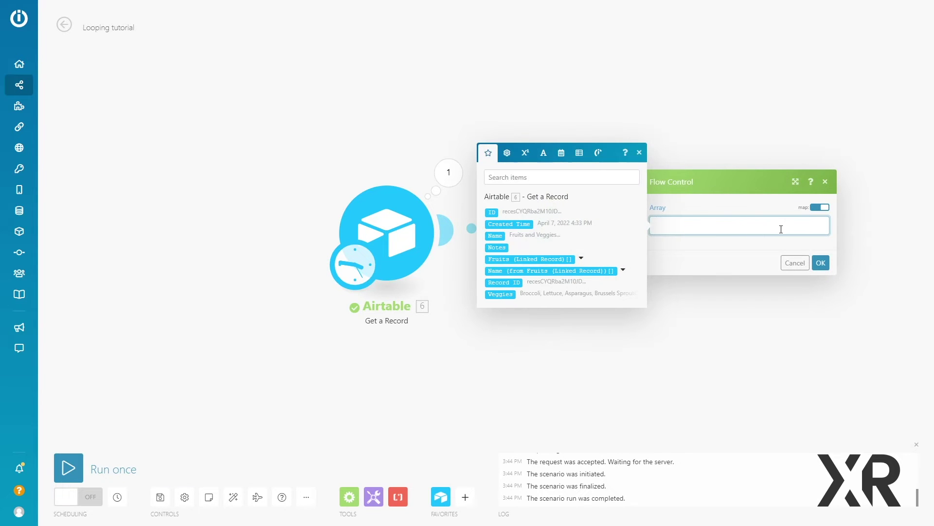
{"action": "left_click", "coordinate": [535, 270]}
{"action": "left_click", "coordinate": [821, 263]}
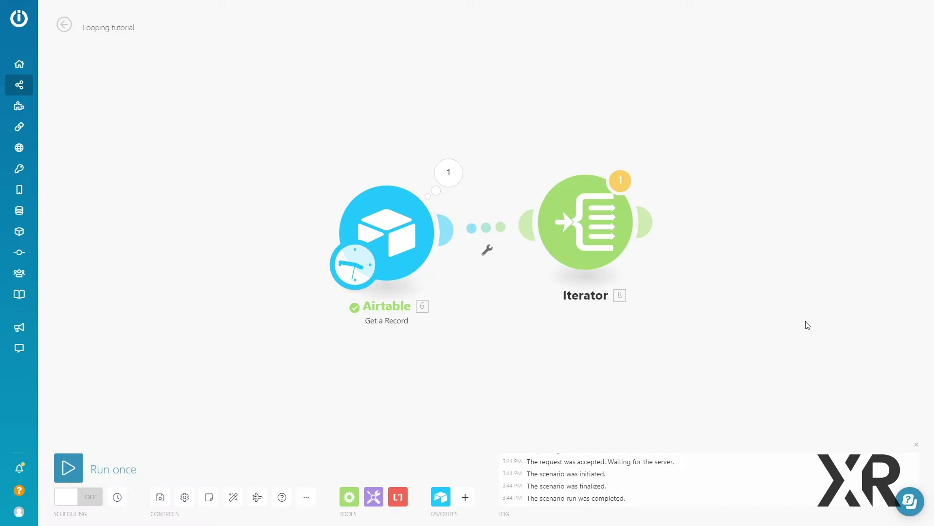
Step: Add a Slack Create a Message module after the Iterator with the pasted channel ID
{"action": "left_click", "coordinate": [647, 222]}
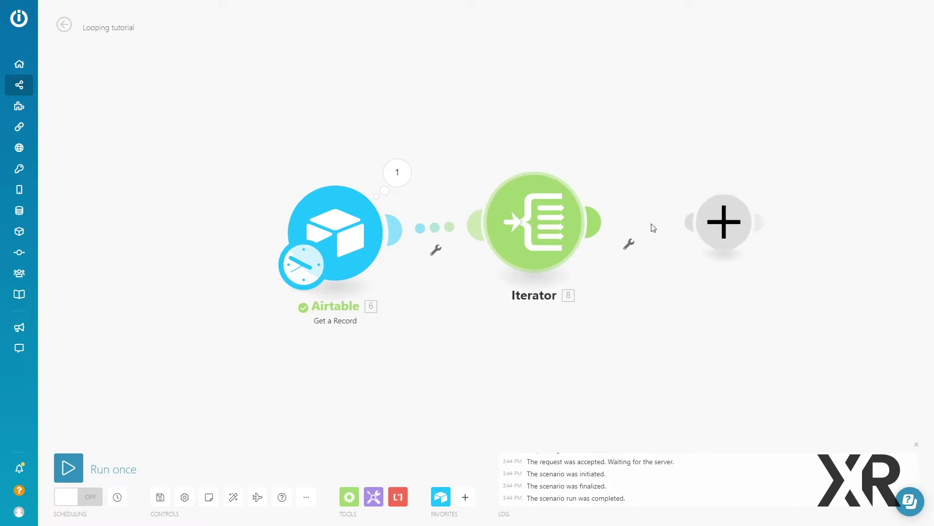
{"action": "type", "text": "slack"}
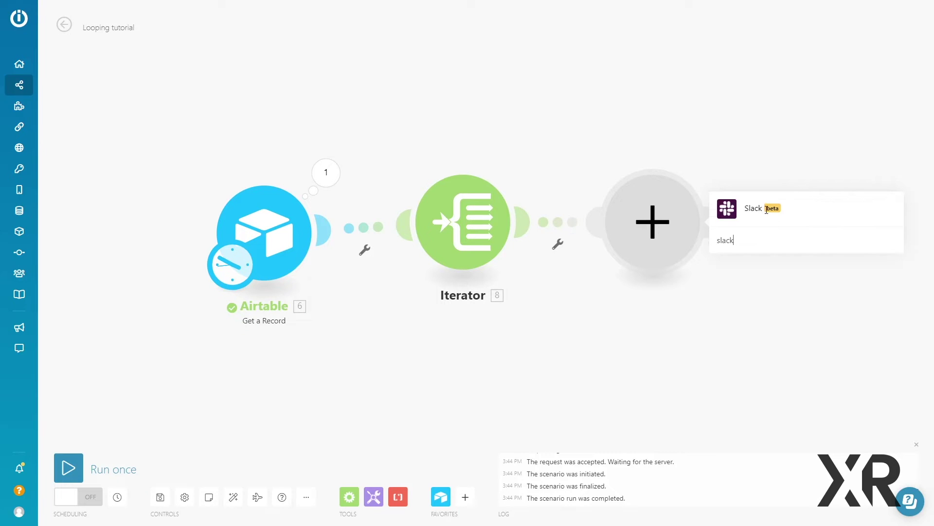
{"action": "left_click", "coordinate": [730, 199]}
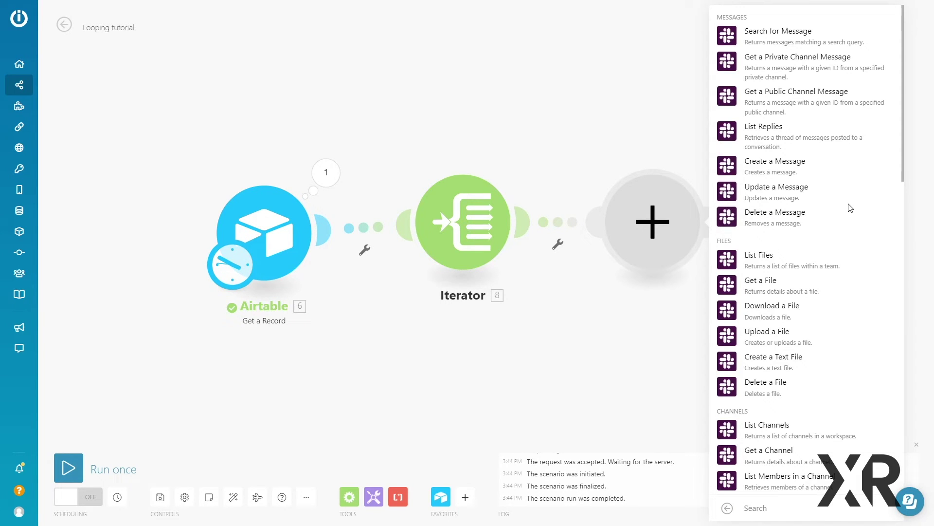
{"action": "left_click", "coordinate": [826, 168]}
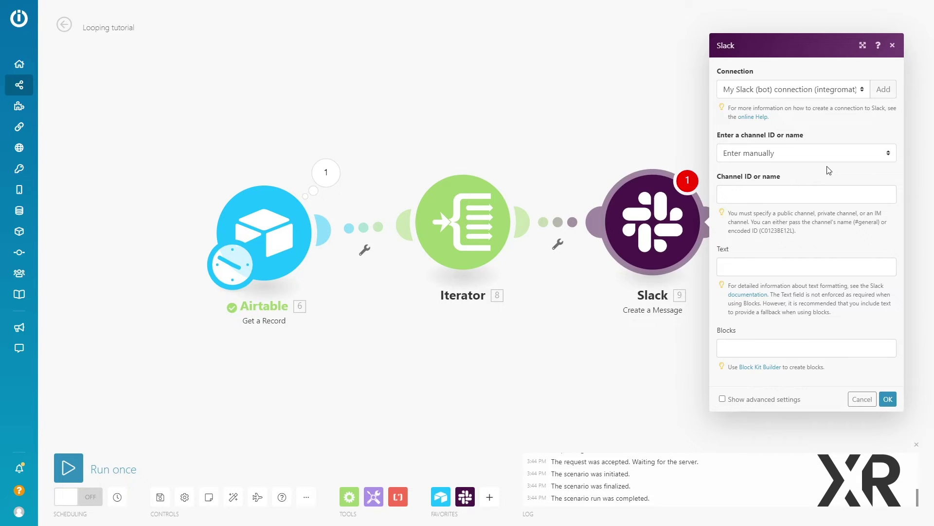
{"action": "left_click", "coordinate": [806, 195]}
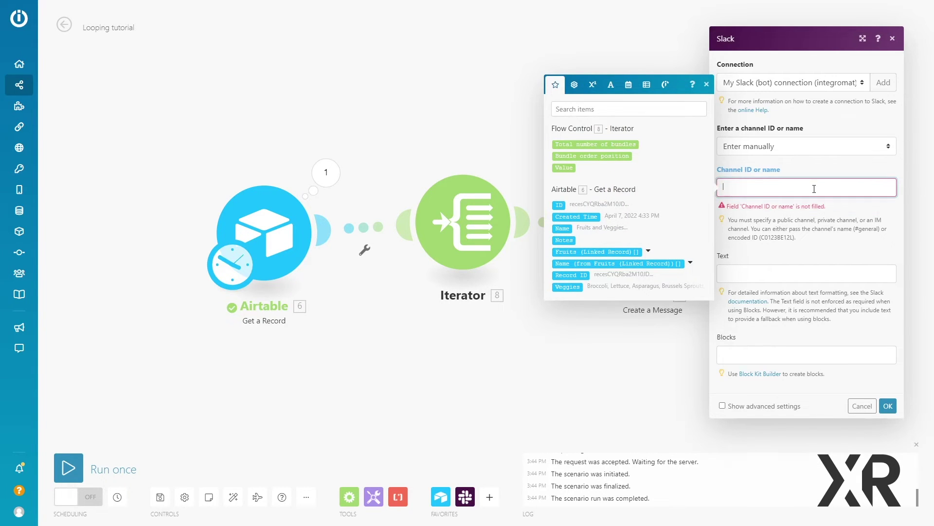
{"action": "type", "text": "U02LU6EMKA8"}
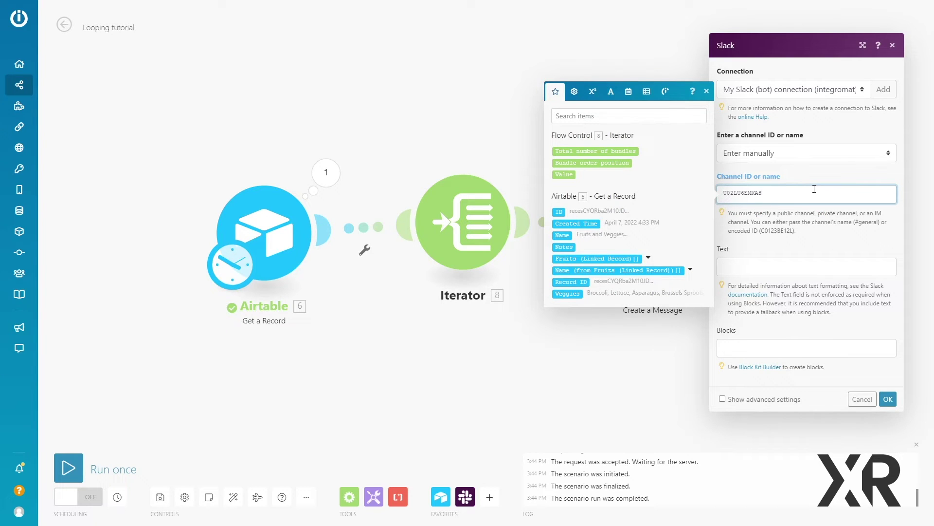
Step: Set the message text to Bundle order position and Value, save, and run the scenario once
{"action": "left_click", "coordinate": [766, 266]}
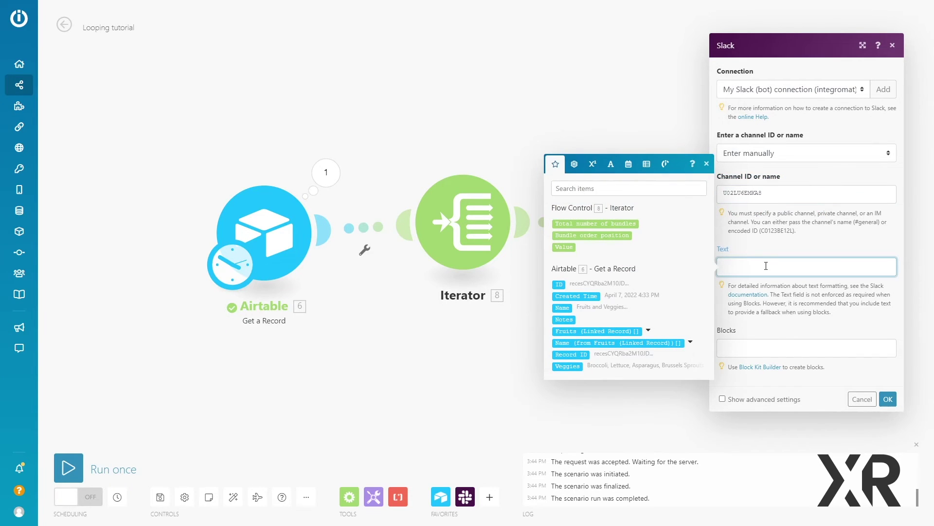
{"action": "left_click", "coordinate": [614, 235]}
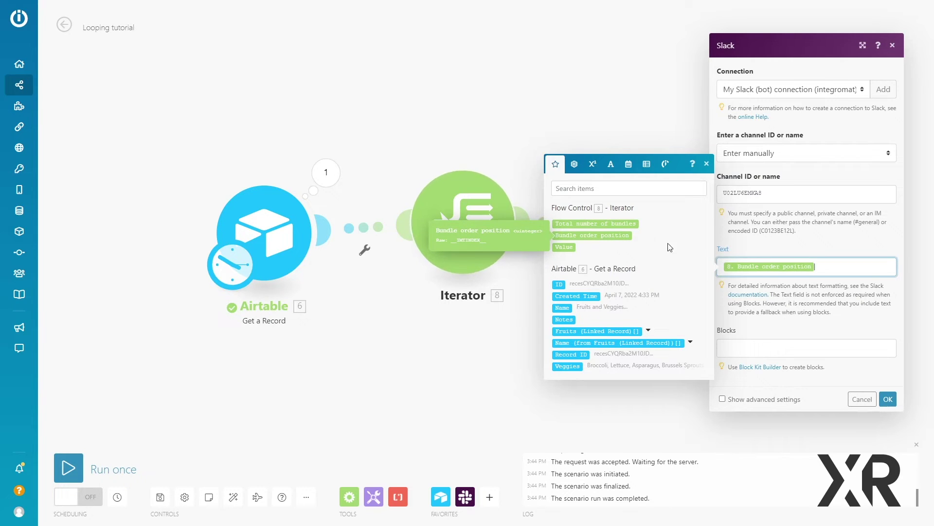
{"action": "left_click", "coordinate": [564, 247]}
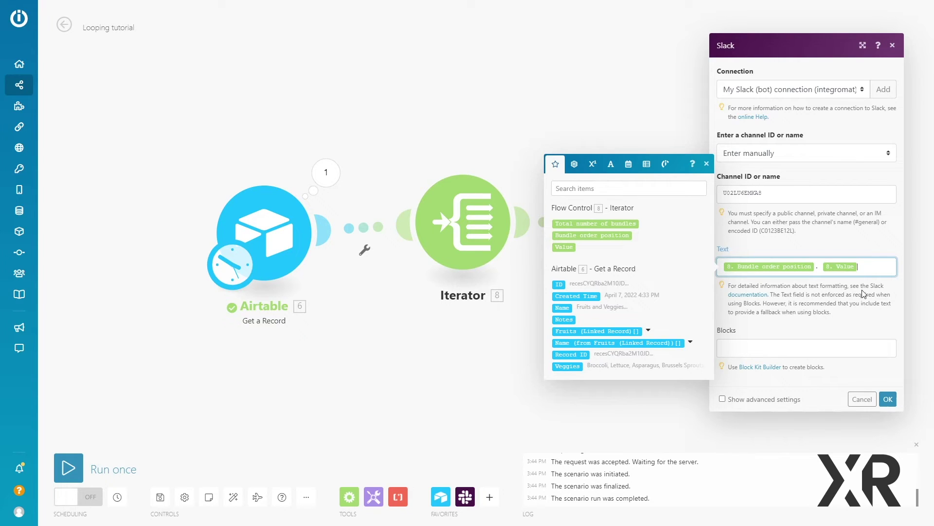
{"action": "left_click", "coordinate": [888, 399]}
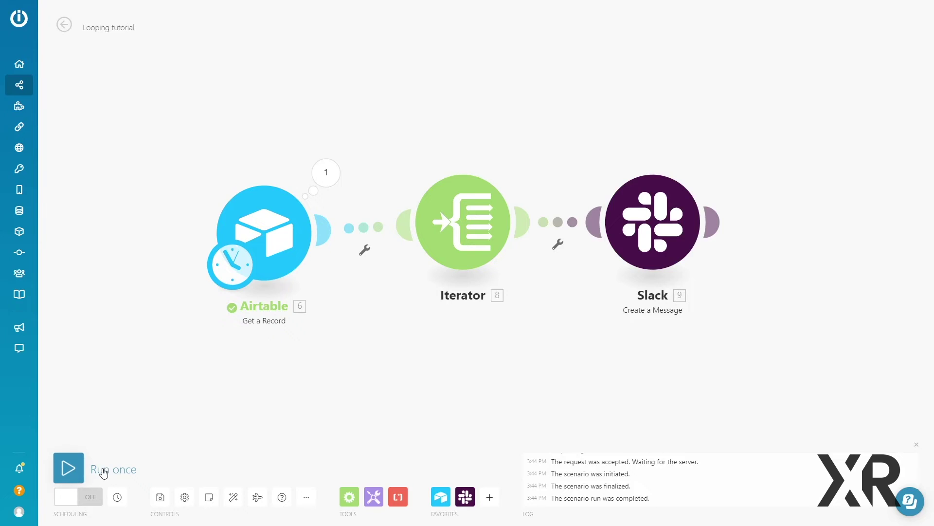
{"action": "left_click", "coordinate": [68, 468]}
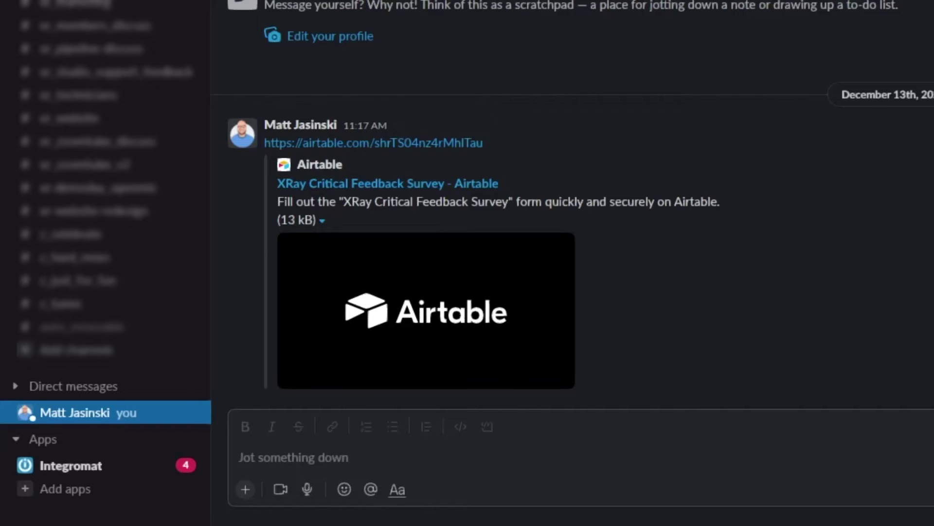
Step: Open the Integromat app conversation in Slack to view the posted fruit messages
{"action": "left_click", "coordinate": [112, 467]}
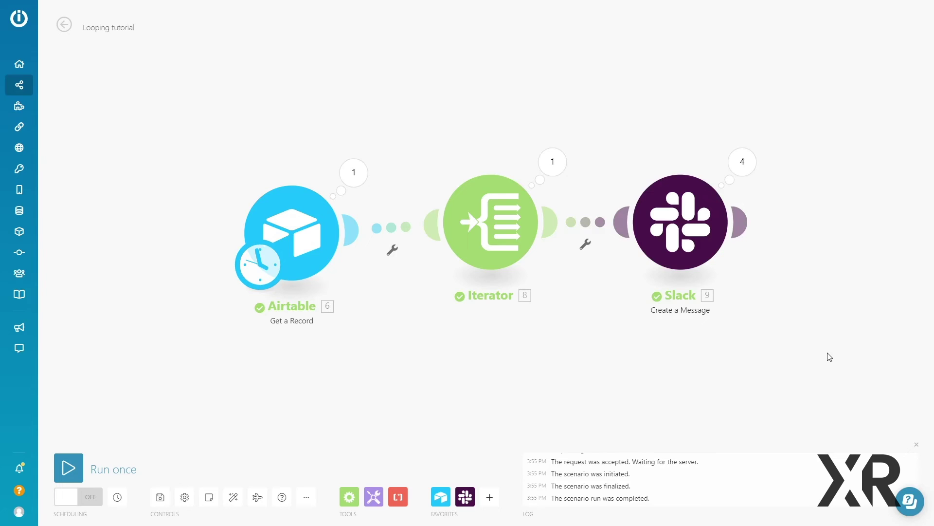
Step: Add a second Slack Create a Message module posting 'All set!' to the pasted channel ID
{"action": "left_click", "coordinate": [748, 218]}
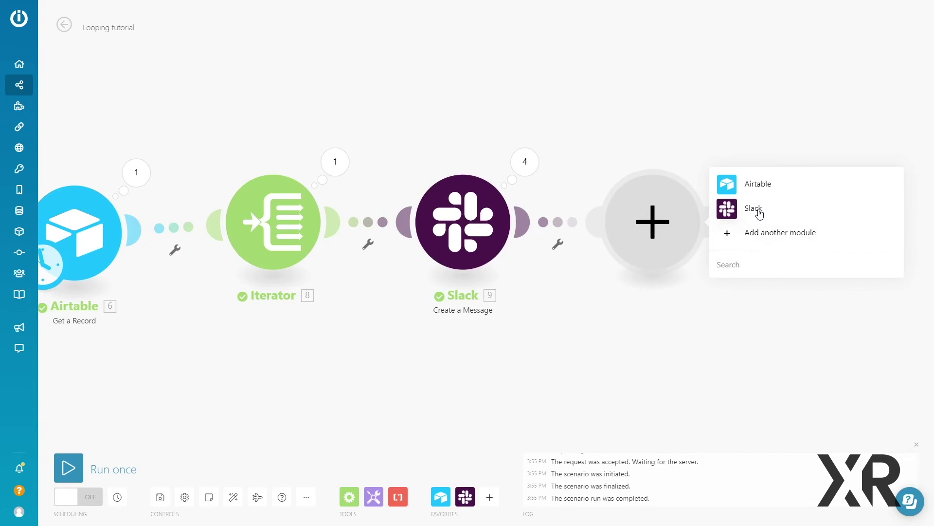
{"action": "left_click", "coordinate": [760, 215]}
{"action": "left_click", "coordinate": [773, 171]}
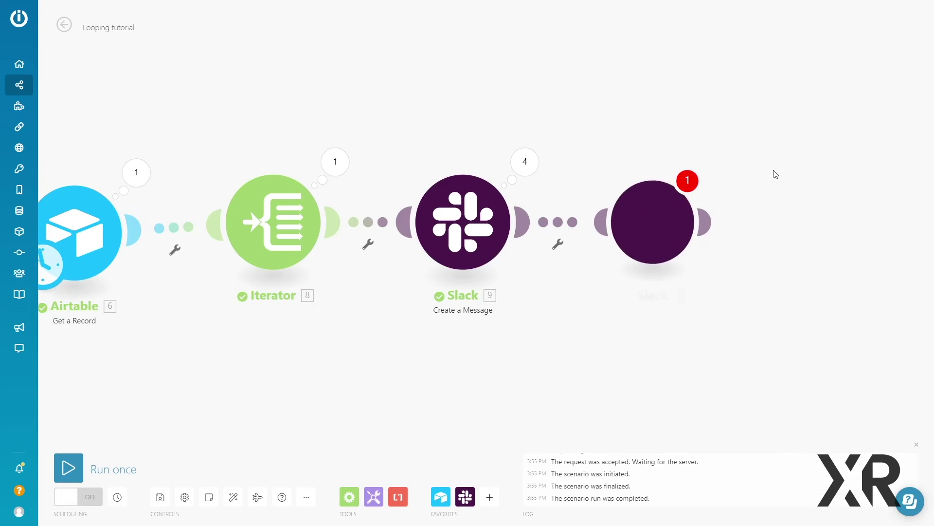
{"action": "left_click", "coordinate": [774, 192]}
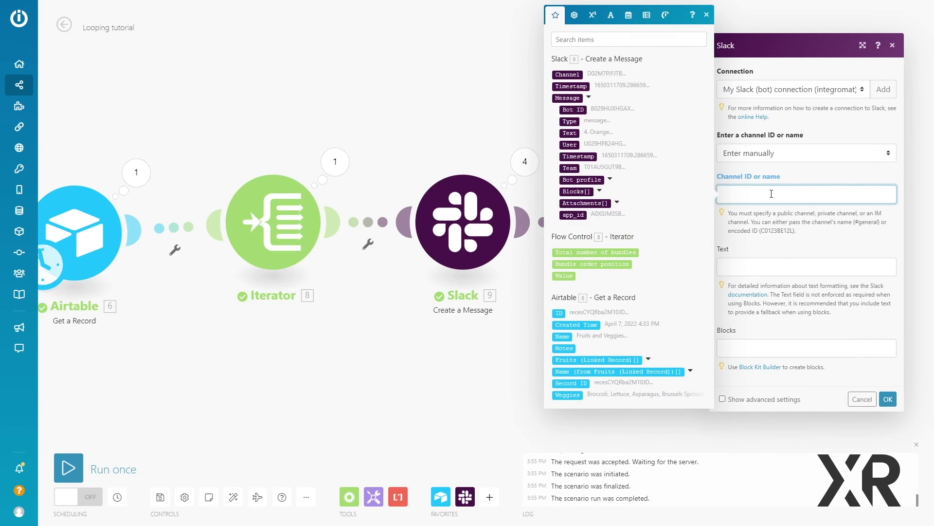
{"action": "type", "text": "U02LU6EMKA8"}
{"action": "left_click", "coordinate": [754, 263]}
{"action": "type", "text": "All set!"}
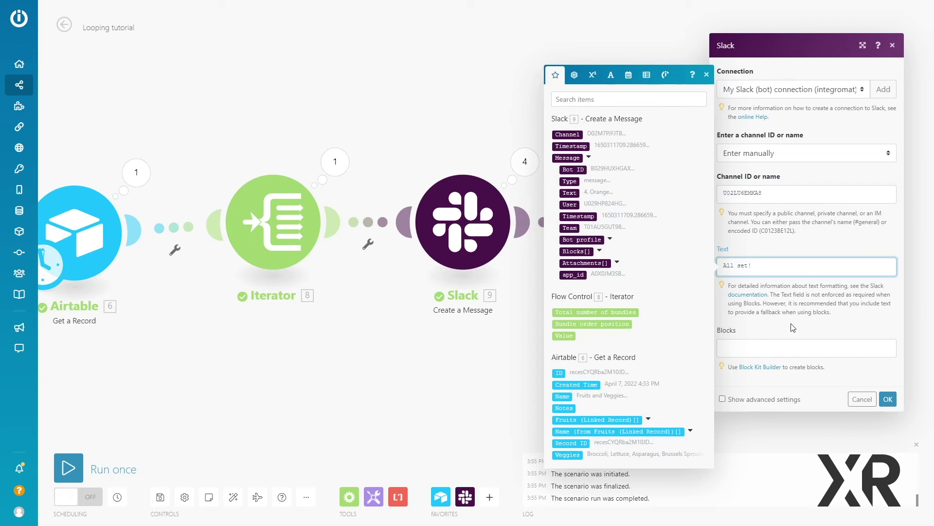
{"action": "left_click", "coordinate": [887, 399]}
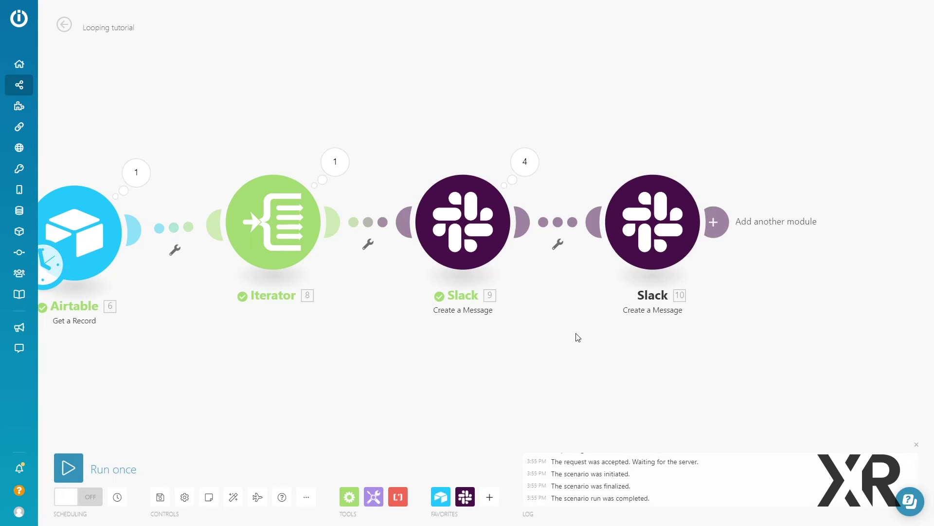
Step: Filter the final message: Bundle order position equal to length(Name (from Fruits (Linked Record))[])
{"action": "left_click_drag", "start_coordinate": [647, 233], "coordinate": [760, 232]}
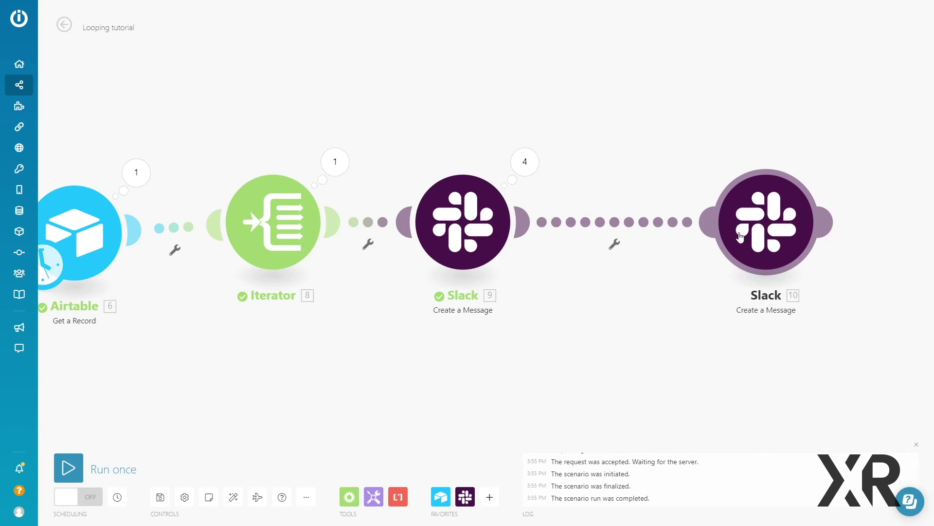
{"action": "left_click", "coordinate": [619, 228]}
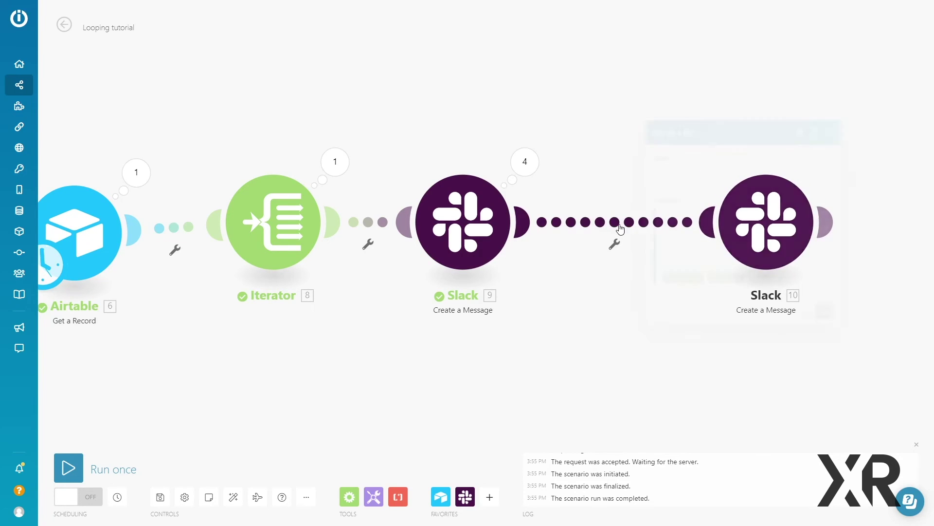
{"action": "left_click", "coordinate": [694, 217]}
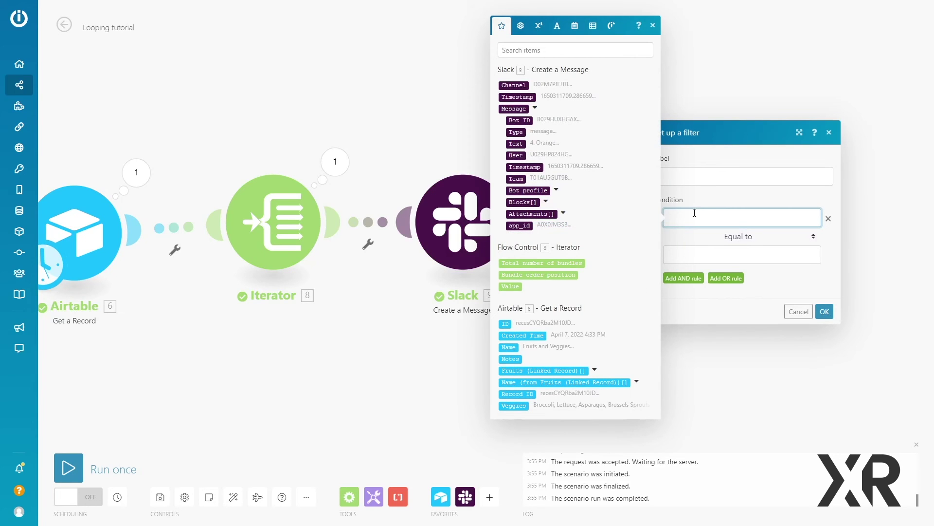
{"action": "left_click", "coordinate": [561, 274]}
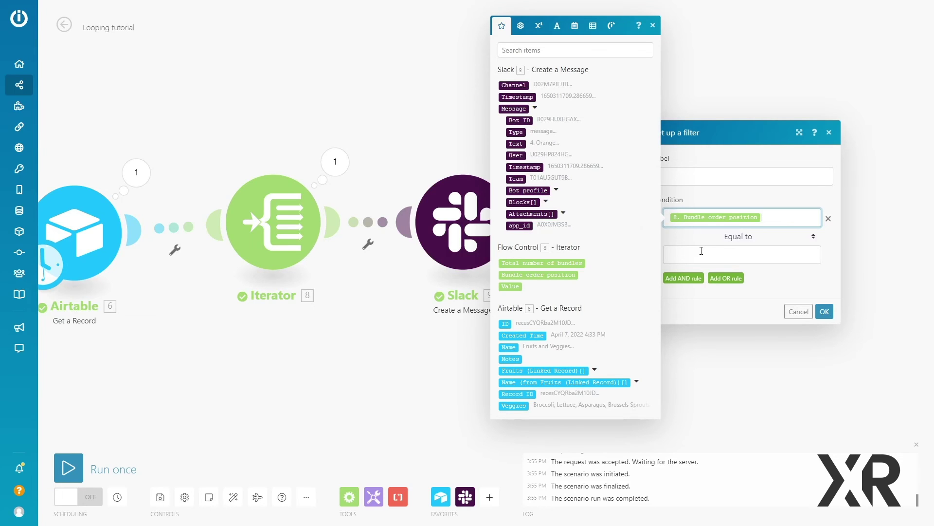
{"action": "left_click", "coordinate": [701, 251]}
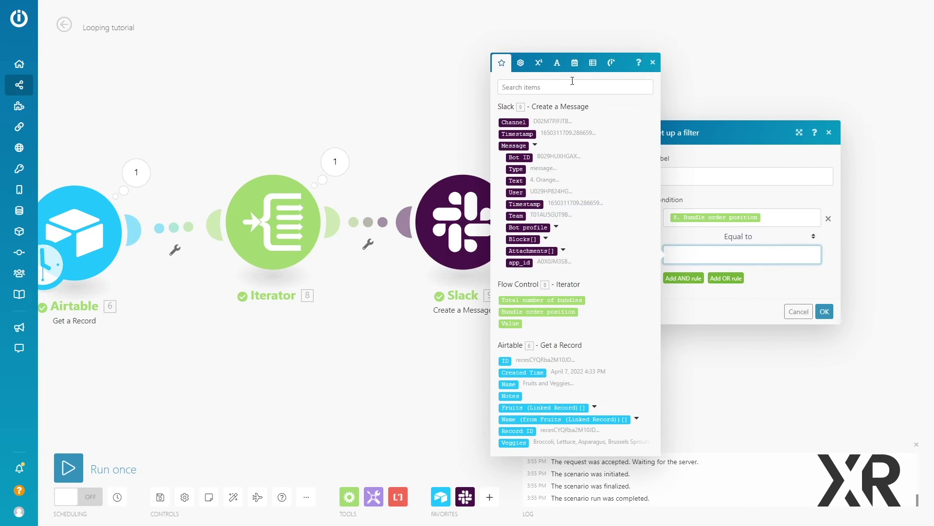
{"action": "left_click", "coordinate": [557, 72]}
{"action": "left_click", "coordinate": [514, 240]}
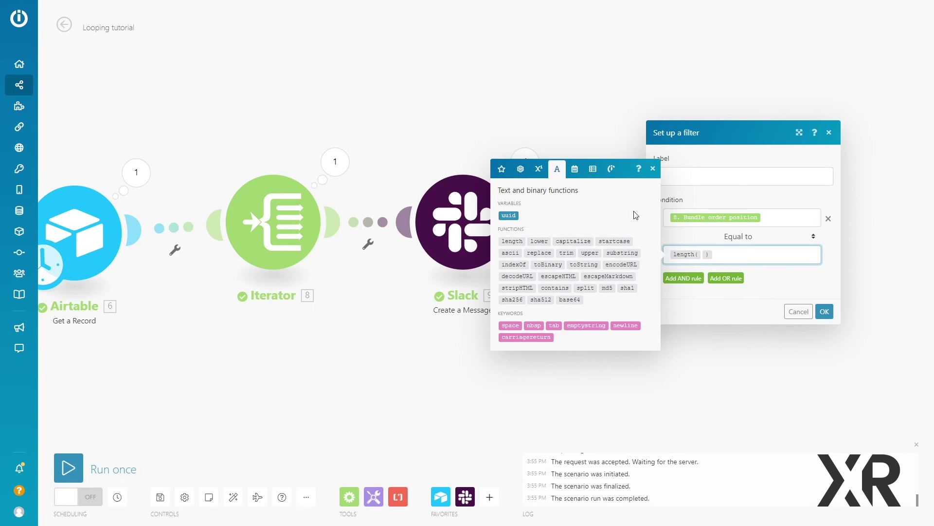
{"action": "left_click", "coordinate": [501, 168]}
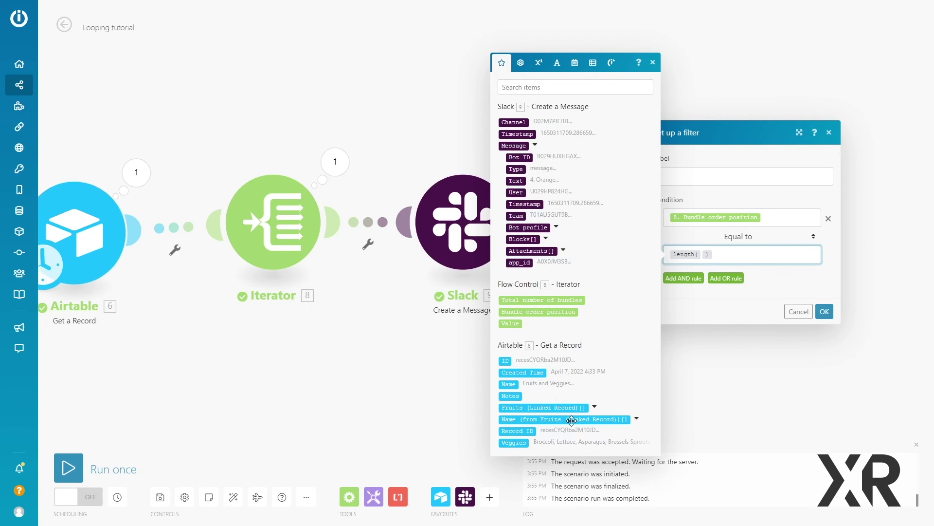
{"action": "left_click_drag", "start_coordinate": [572, 419], "coordinate": [705, 253]}
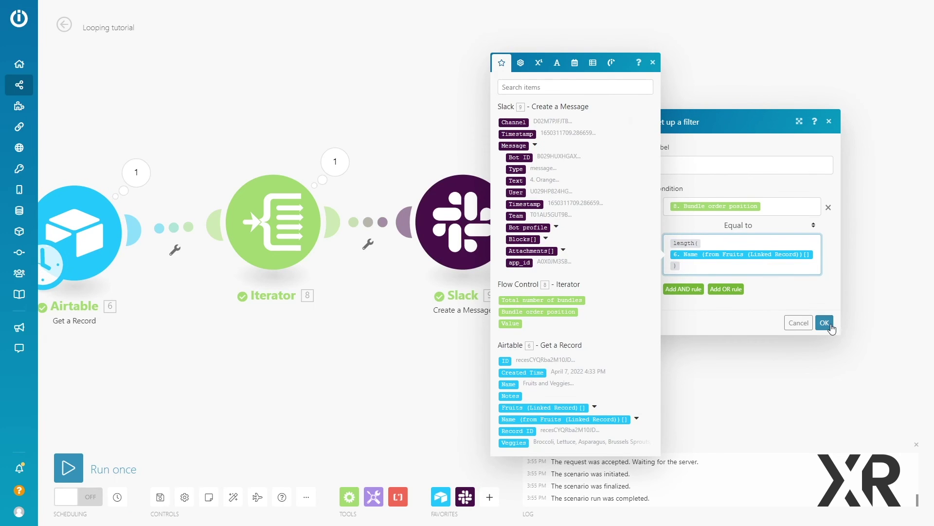
{"action": "left_click", "coordinate": [830, 325]}
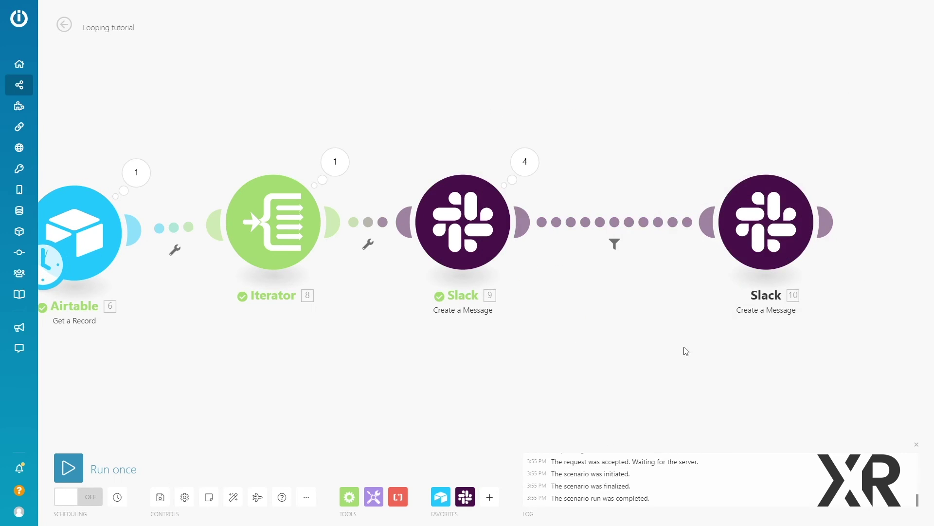
Step: Run the scenario once to post the four fruit messages and one 'All set!' message in Slack
{"action": "left_click", "coordinate": [69, 470]}
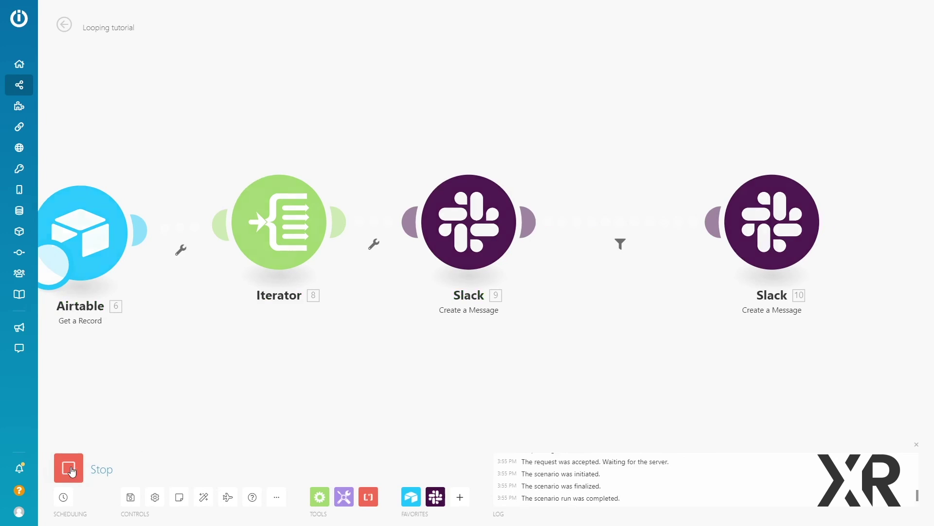